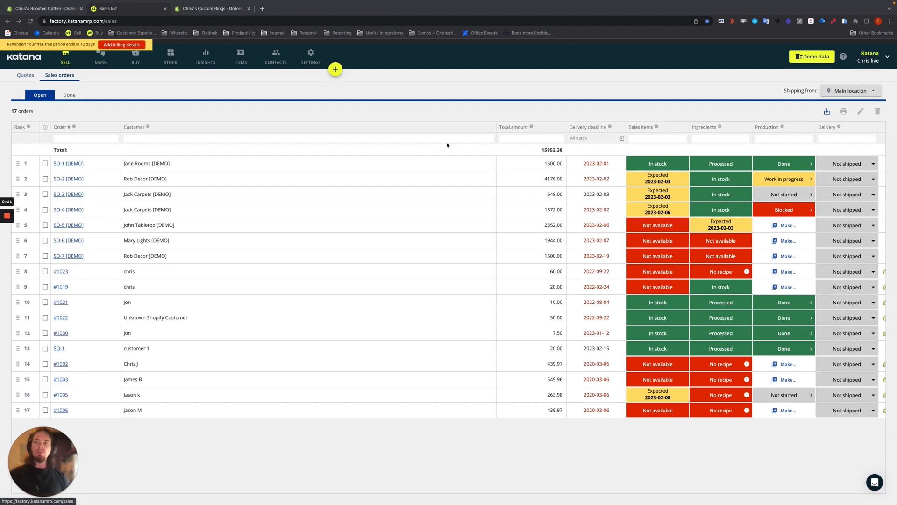
# Step: Open the batch stock list and examine the batch numbers of the 250g Brazilian Roasted Coffee Pack
pyautogui.click(171, 56)
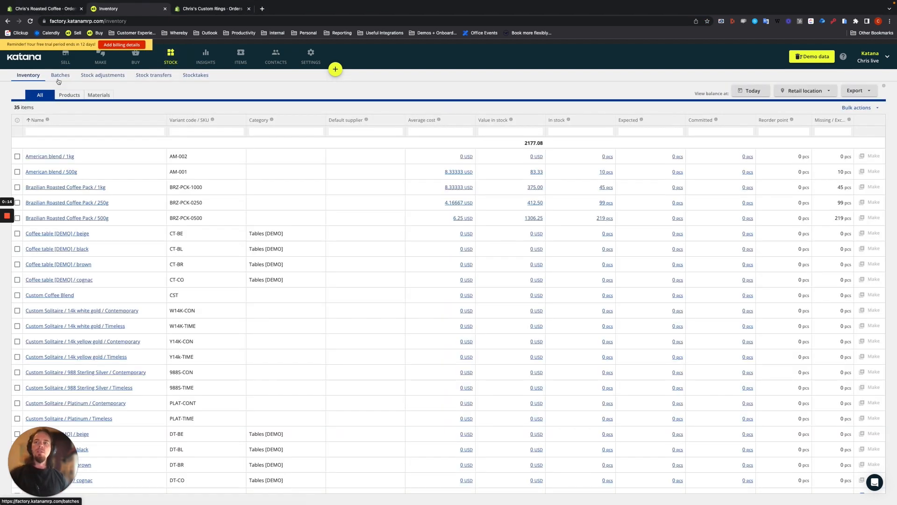
pyautogui.click(60, 75)
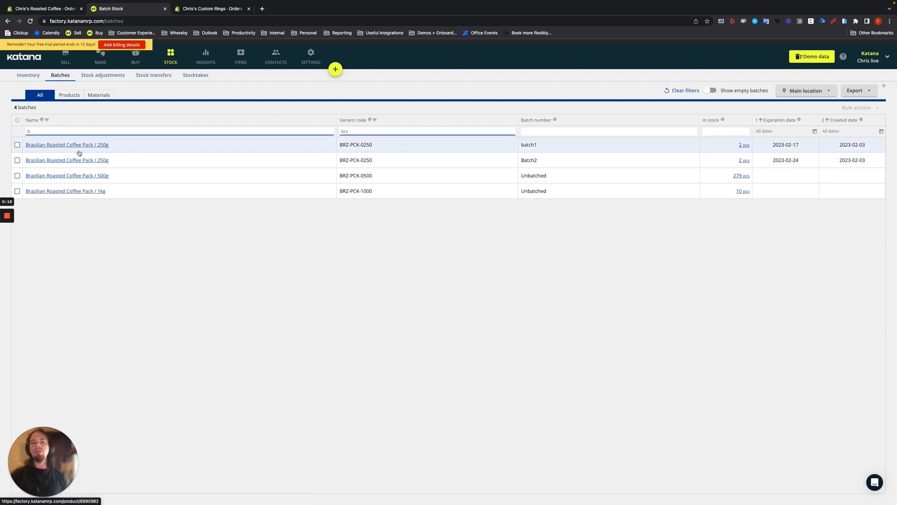
pyautogui.click(528, 145)
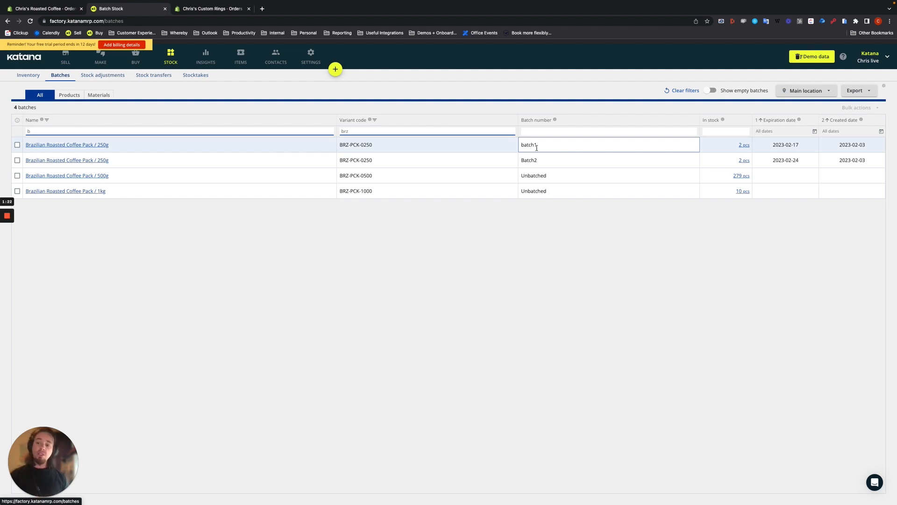
# Step: Switch to the Chris's Roasted Coffee store in Shopify and start a new order containing the 250g Brazilian Roasted Coffee Pack
pyautogui.click(45, 8)
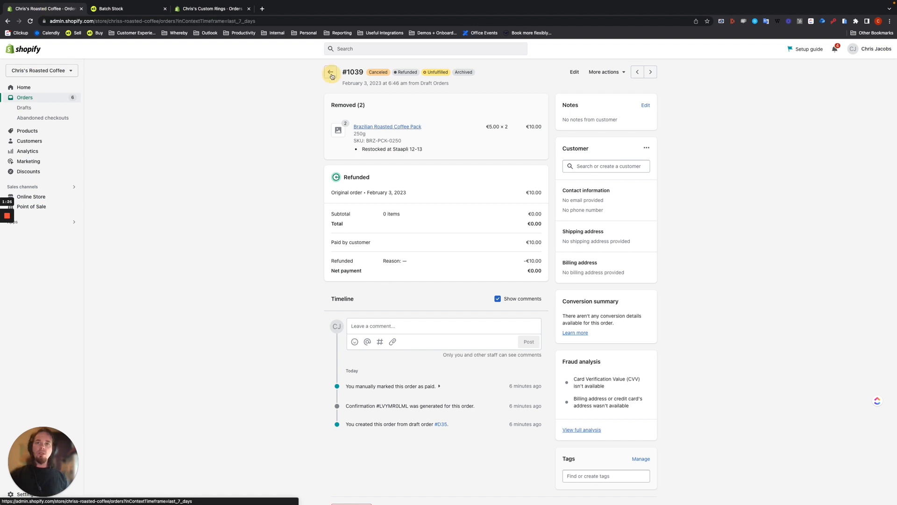
pyautogui.click(330, 72)
pyautogui.click(863, 72)
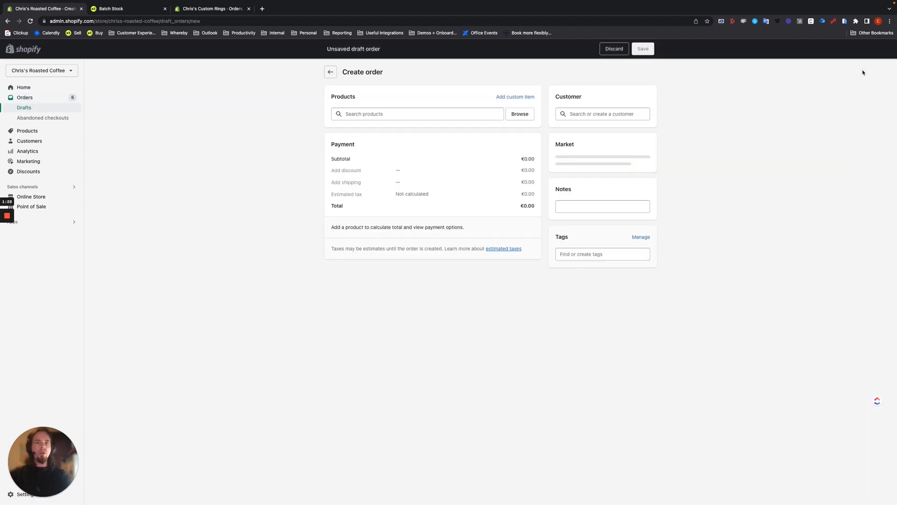
pyautogui.click(394, 114)
pyautogui.write('250')
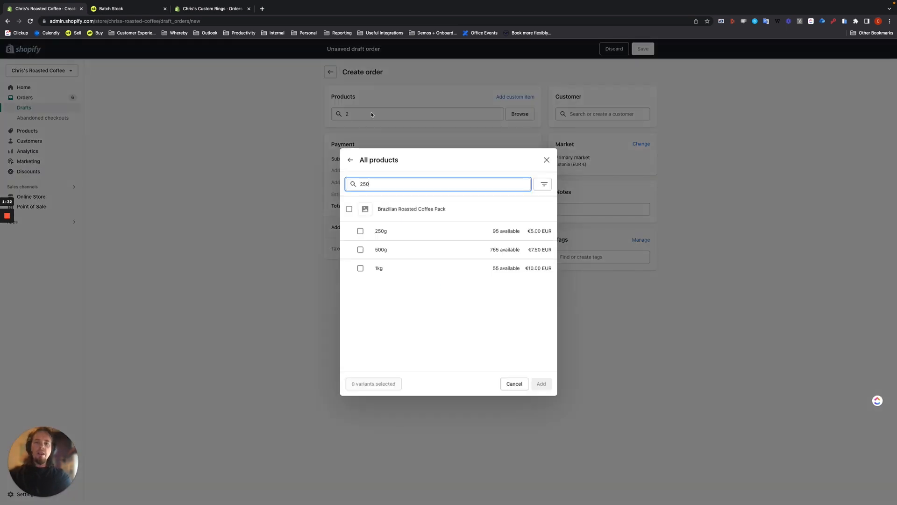
pyautogui.click(360, 231)
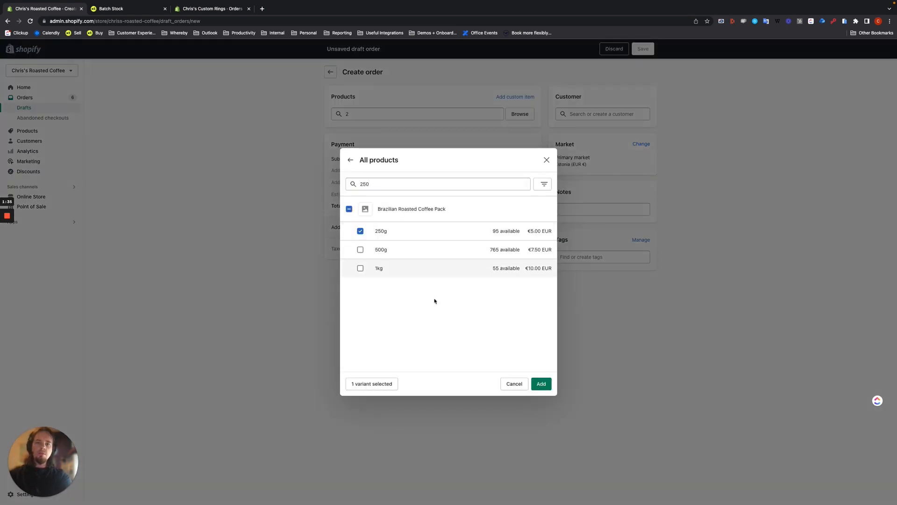
pyautogui.click(541, 384)
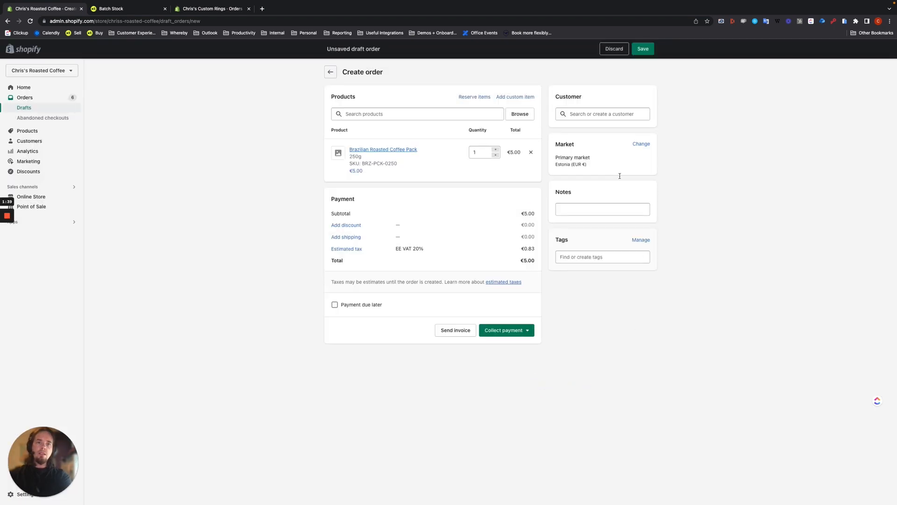
# Step: Mark the draft as paid and create the order
pyautogui.click(498, 329)
pyautogui.click(504, 366)
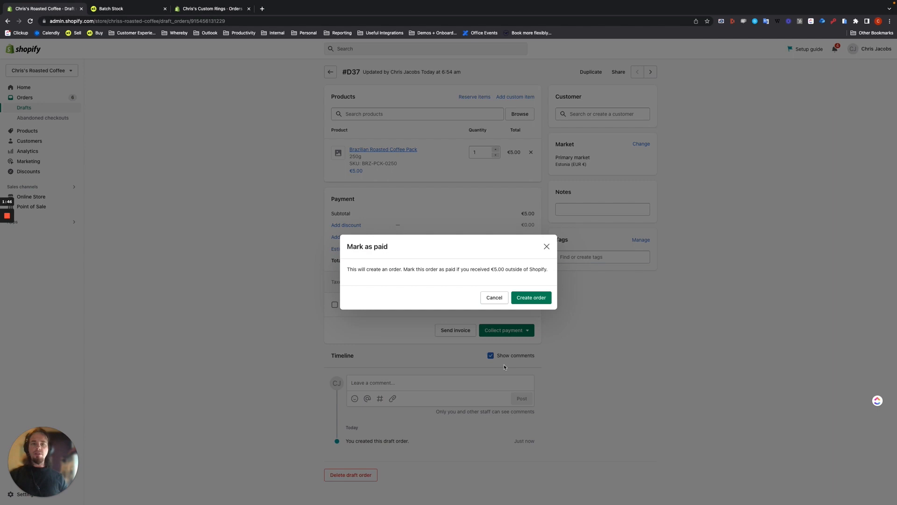
pyautogui.click(527, 296)
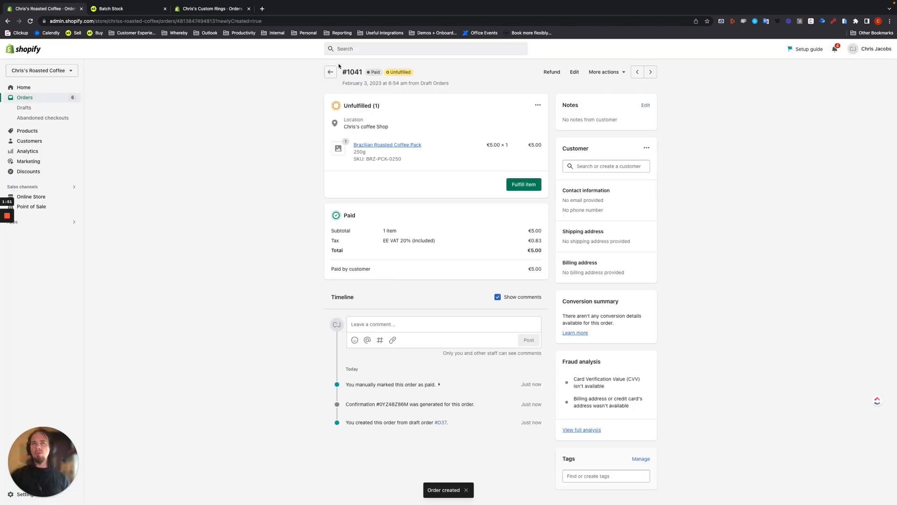
# Step: Switch to Katana, inspect the newly synced Shopify order among the open sales orders, and close it
pyautogui.click(111, 9)
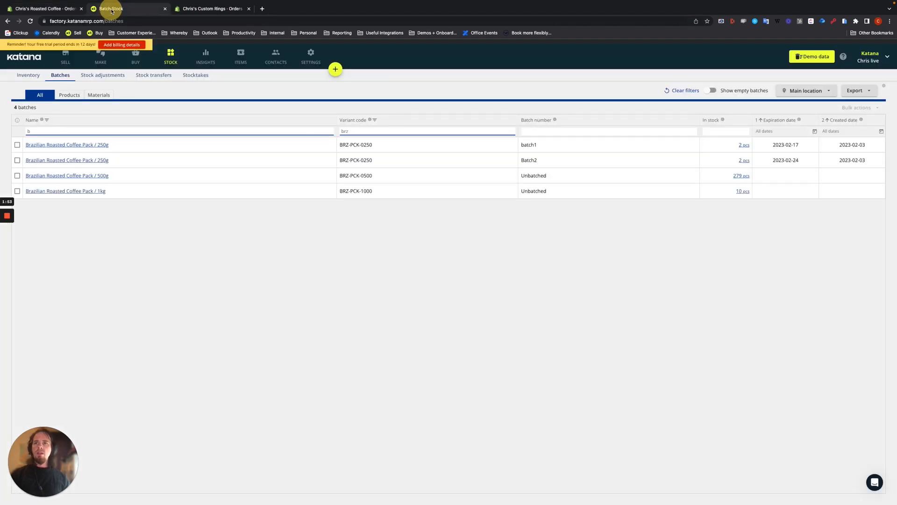
pyautogui.click(70, 62)
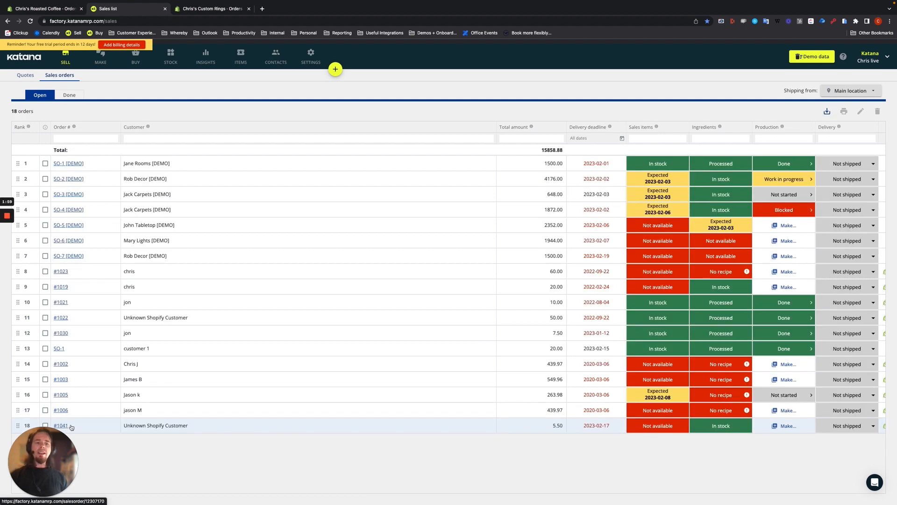
pyautogui.click(74, 427)
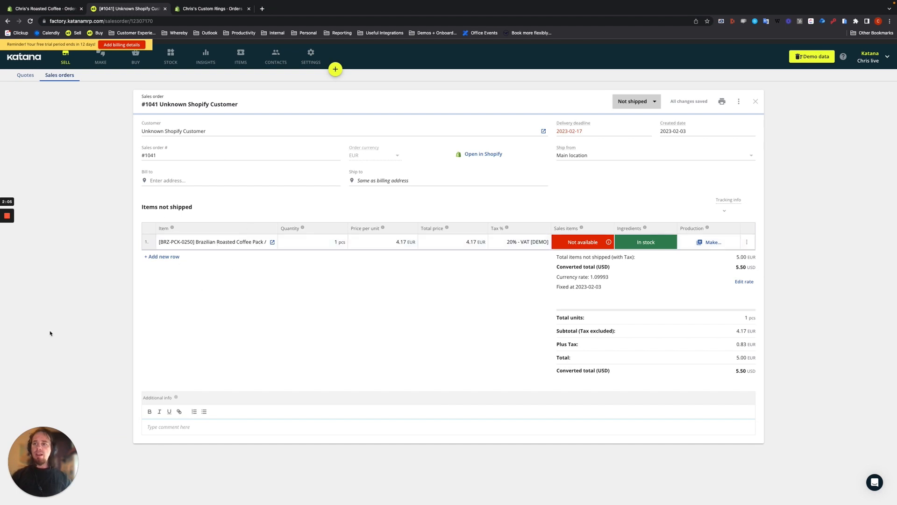
pyautogui.click(6, 246)
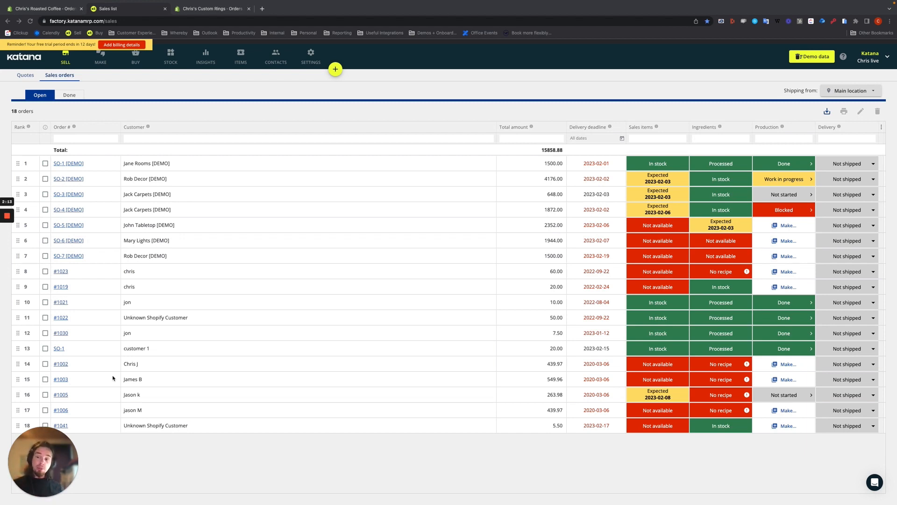
# Step: Return to Shopify and fulfill the coffee pack item on the new order
pyautogui.click(43, 11)
pyautogui.click(522, 184)
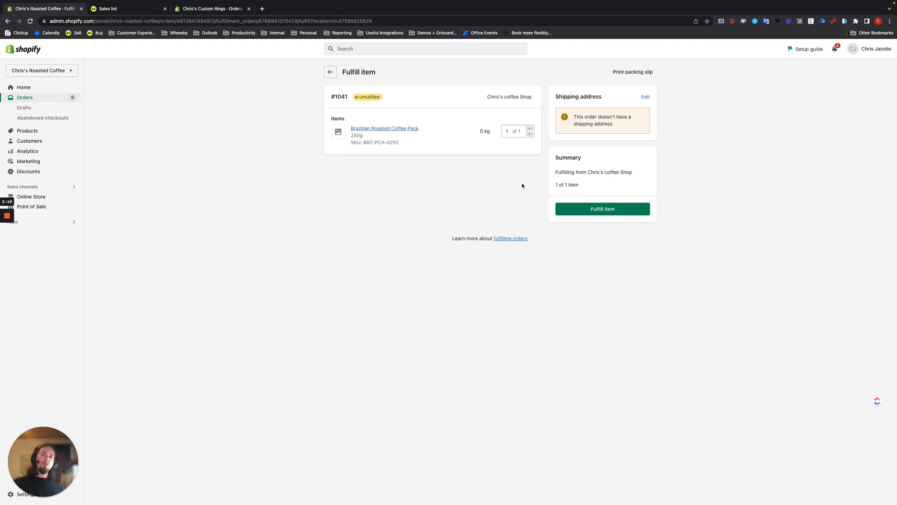
pyautogui.click(598, 215)
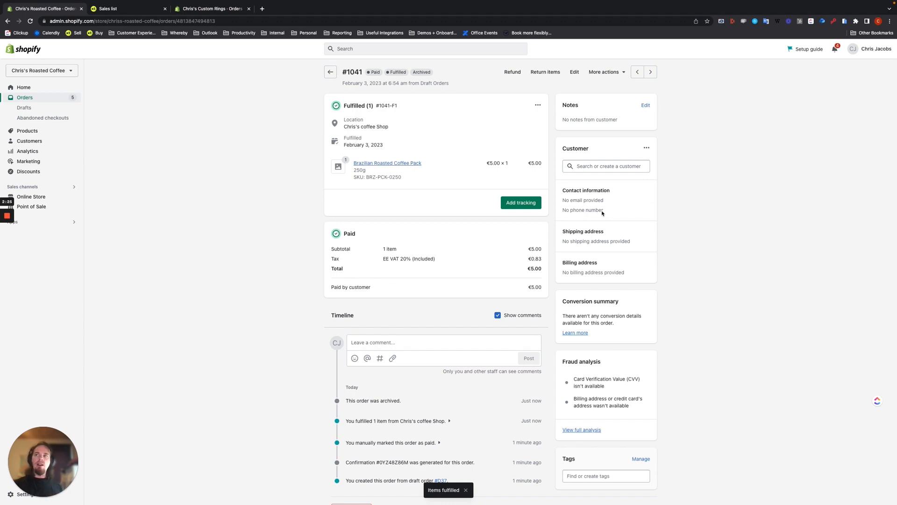
# Step: Switch to Katana and check which batch was assigned to the coffee pack in the completed Shopify sales order
pyautogui.click(139, 12)
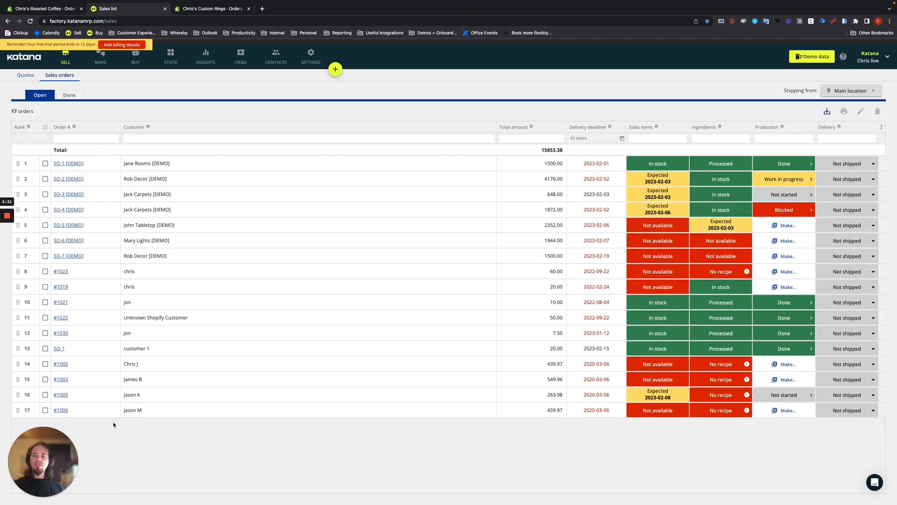
pyautogui.click(70, 95)
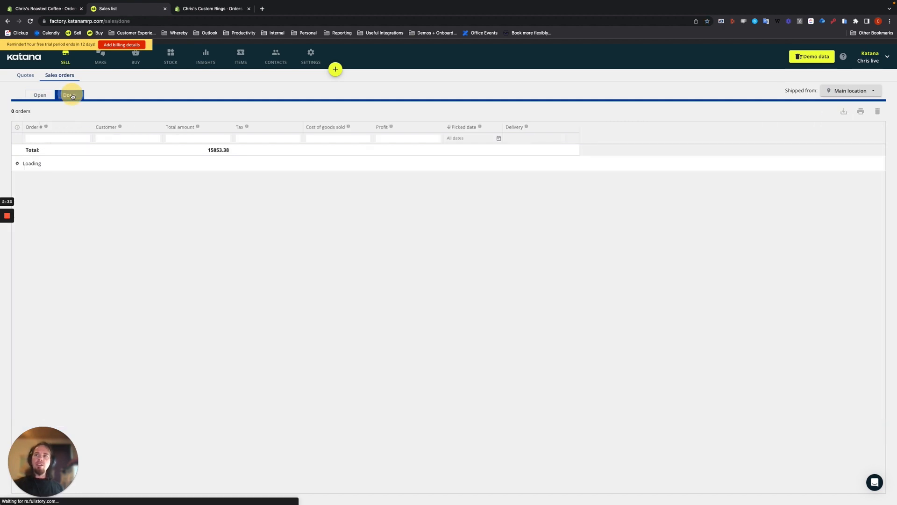
pyautogui.click(102, 164)
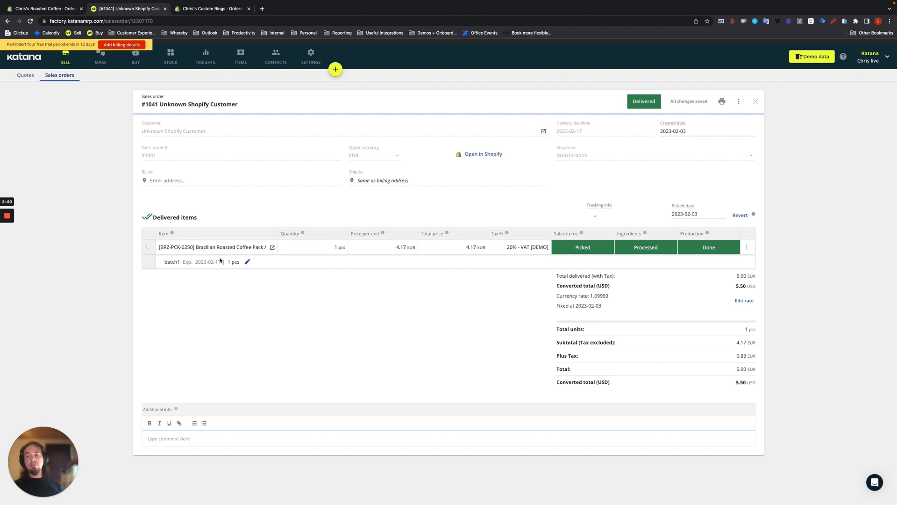
pyautogui.click(59, 75)
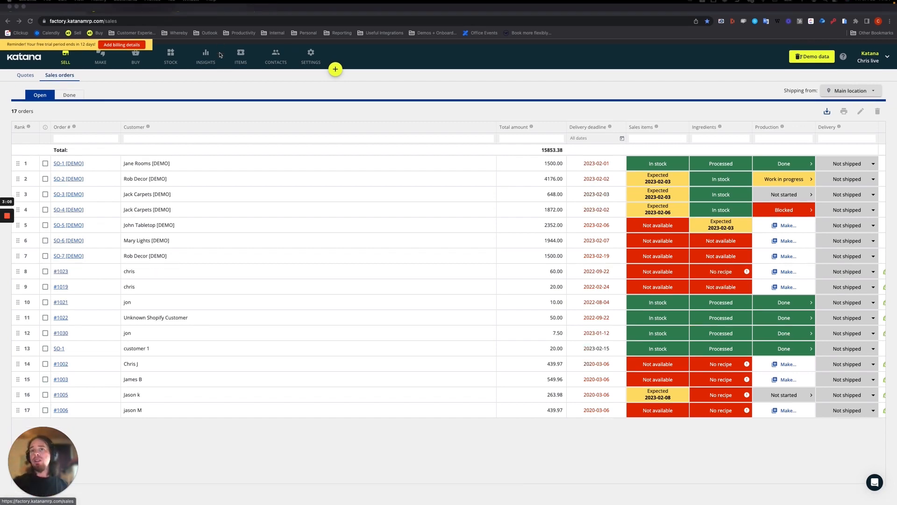
# Step: Examine the stock movements and available batch filters for the Green beans material in the inventory, then close the details
pyautogui.click(174, 60)
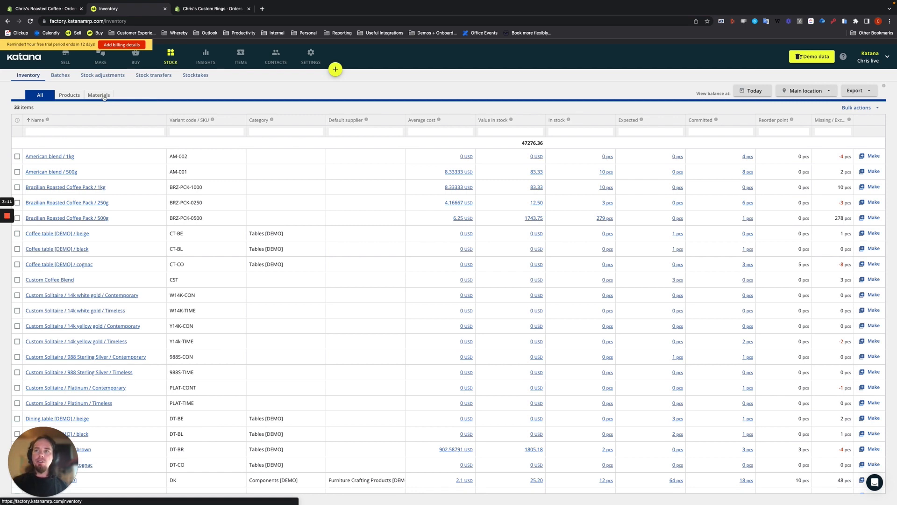
pyautogui.click(103, 96)
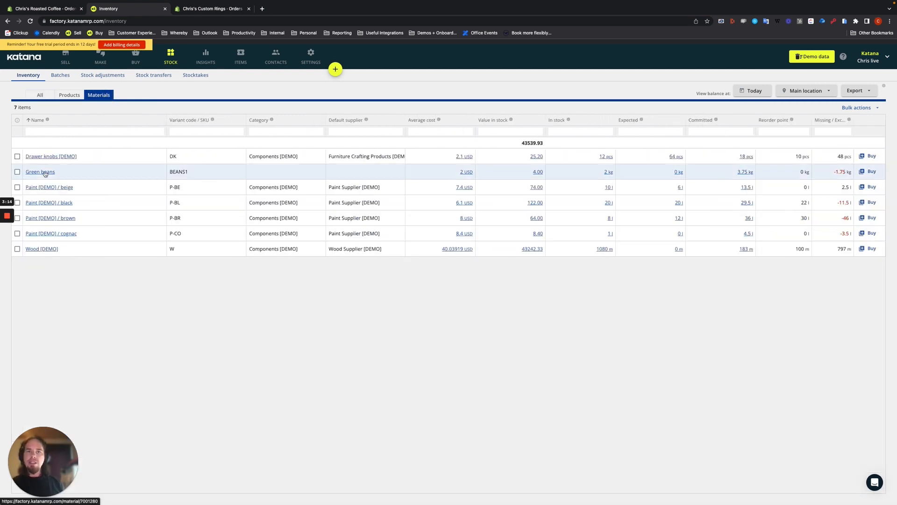
pyautogui.click(608, 172)
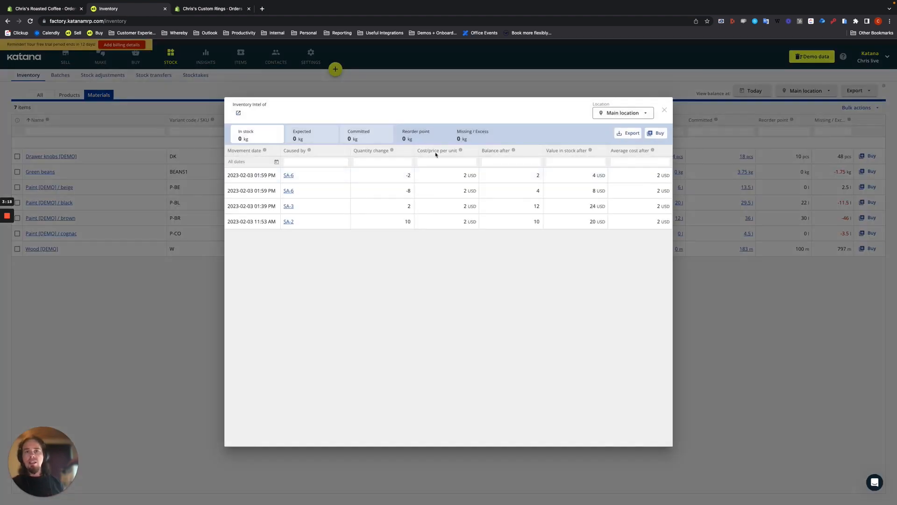
pyautogui.click(578, 118)
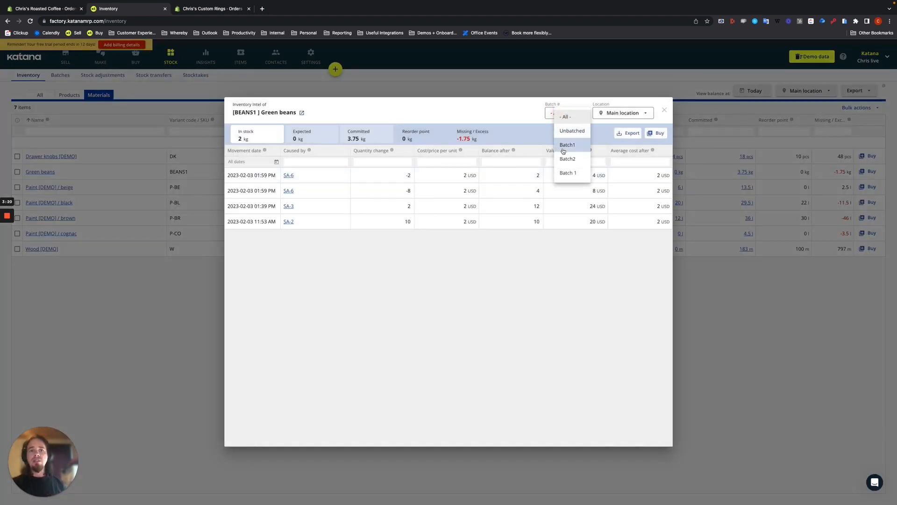
pyautogui.click(84, 81)
pyautogui.click(84, 81)
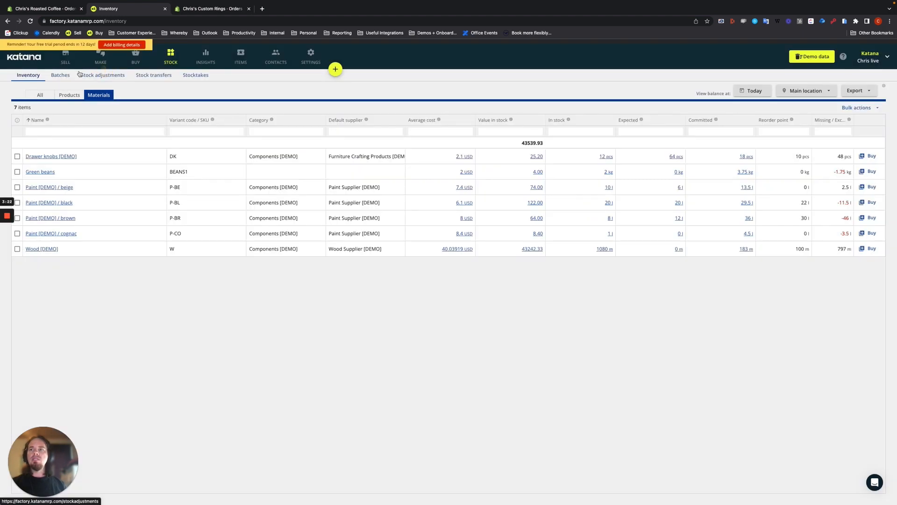
# Step: Show the batch stock for materials only and review the Green beans entries Batch1 and Batch2
pyautogui.click(61, 76)
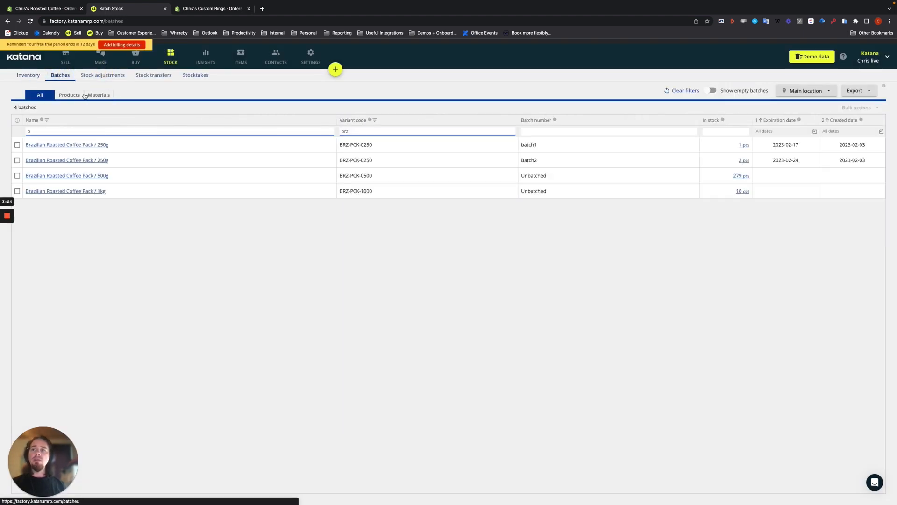
pyautogui.click(92, 96)
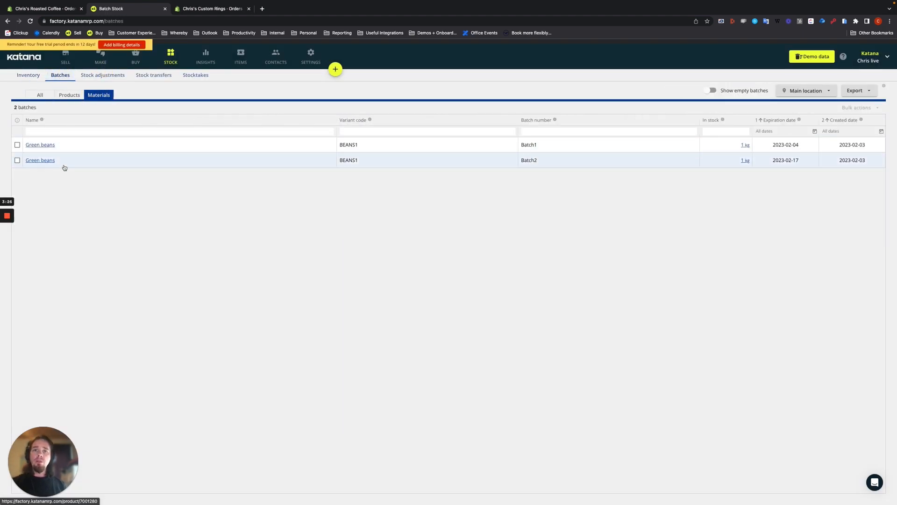
pyautogui.click(541, 146)
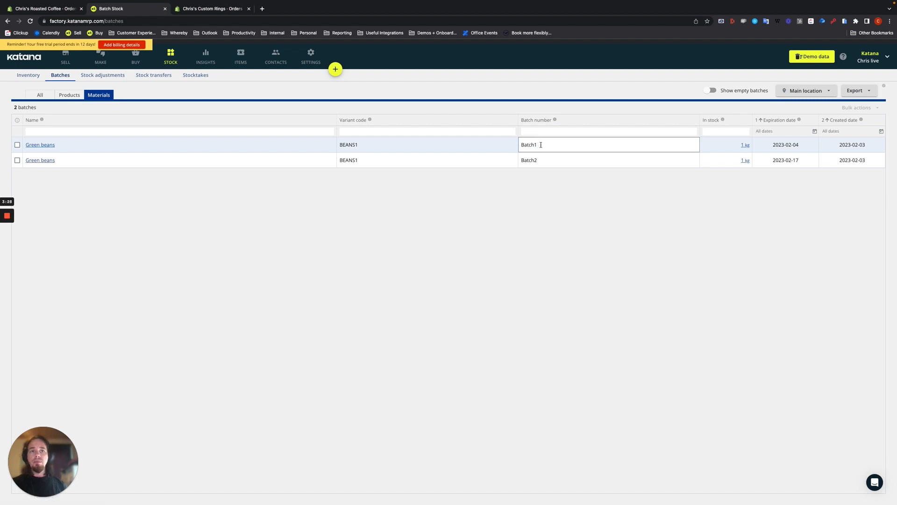
pyautogui.click(544, 163)
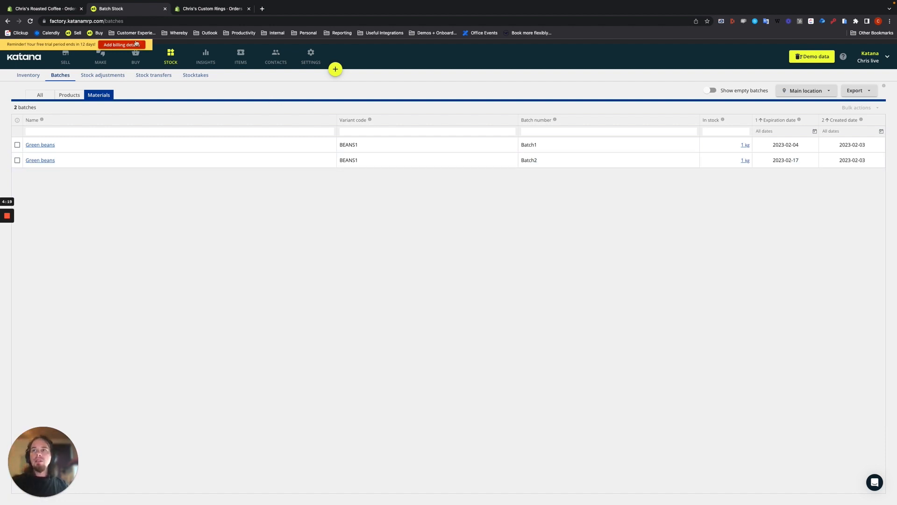
# Step: Switch to Shopify and start a new order containing the 250g variant of the Brazilian Roasted Coffee Pack
pyautogui.click(48, 10)
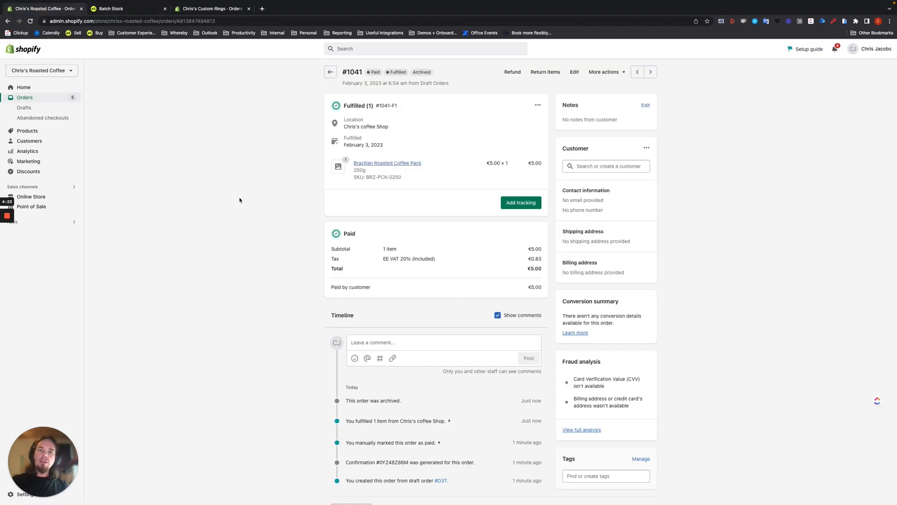
pyautogui.click(330, 72)
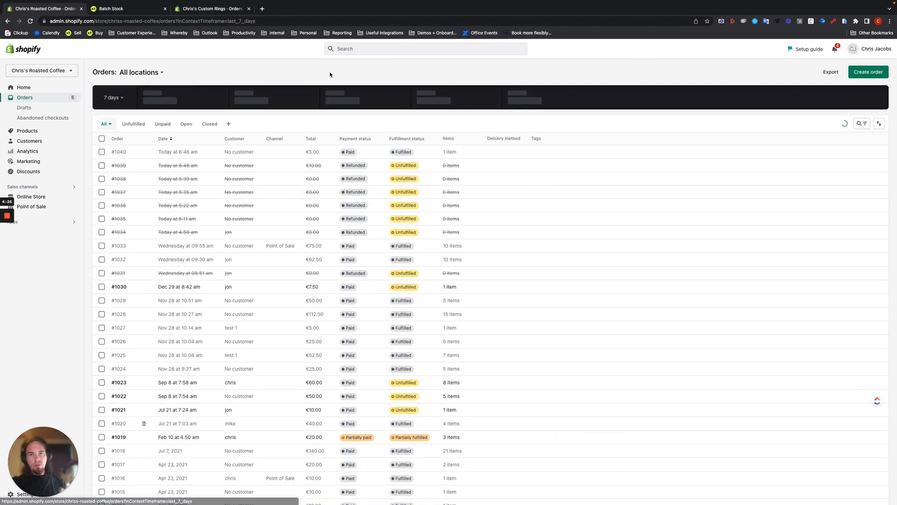
pyautogui.click(870, 71)
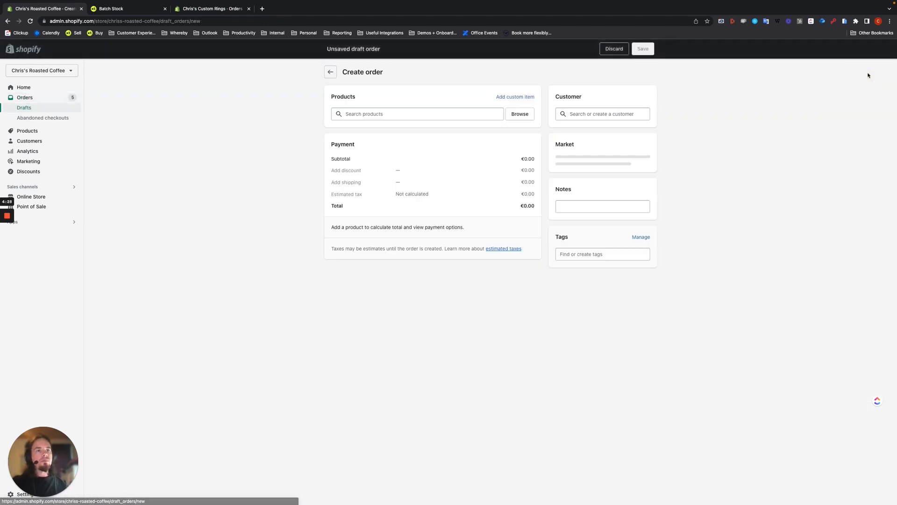
pyautogui.click(362, 115)
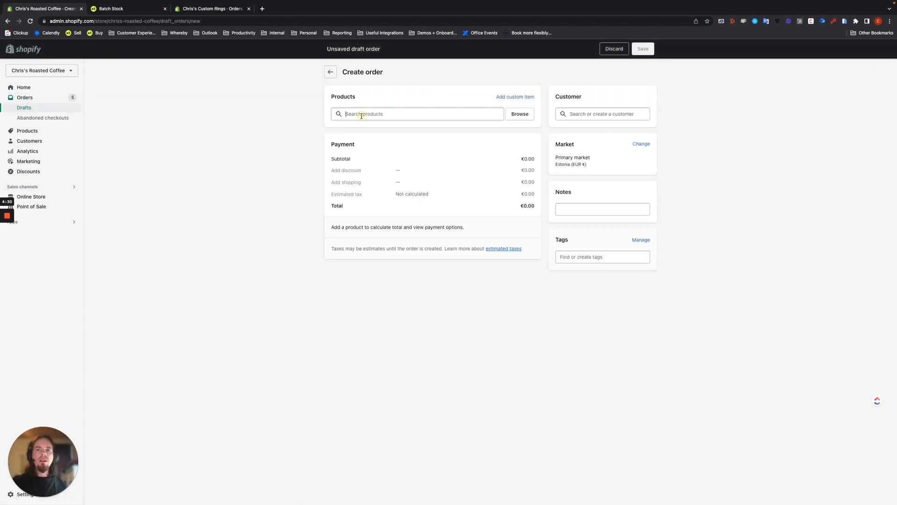
pyautogui.write('250')
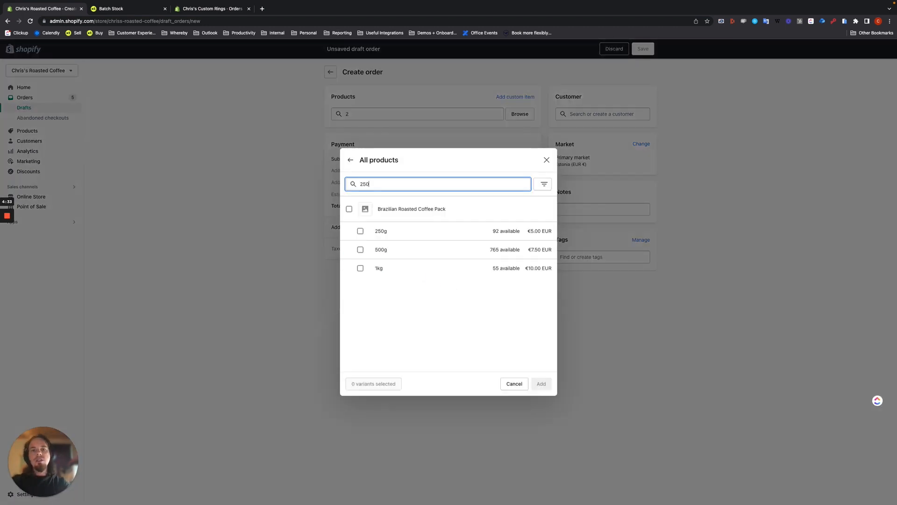
pyautogui.click(360, 230)
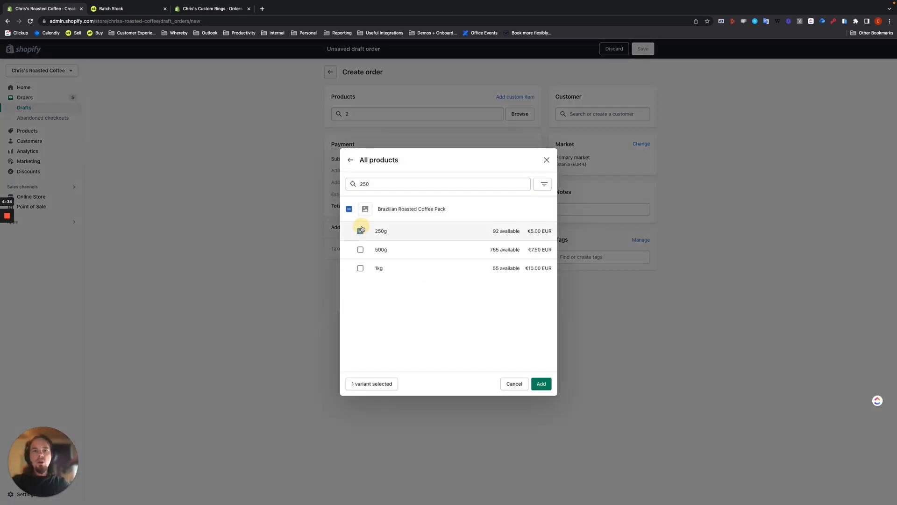
pyautogui.click(538, 387)
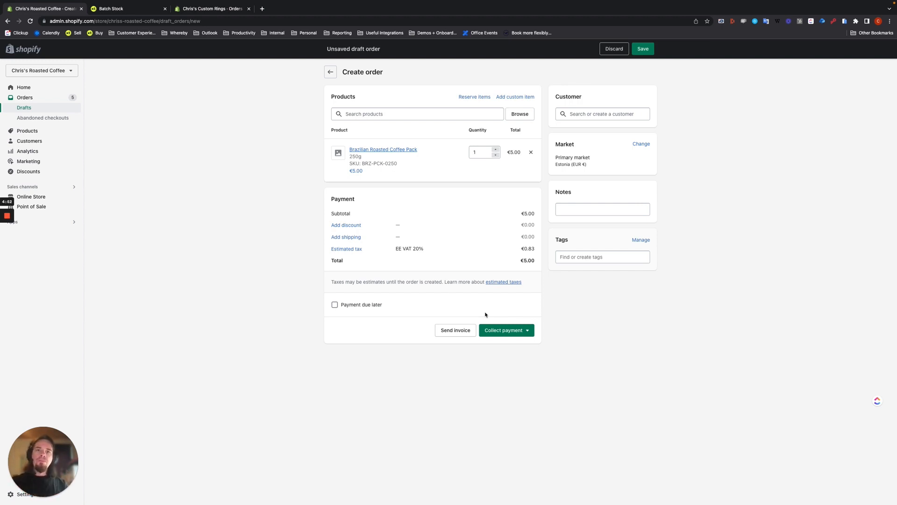
# Step: Set the coffee pack quantity to 5, mark the payment as paid and create the order
pyautogui.click(495, 150)
pyautogui.click(495, 150)
pyautogui.click(495, 149)
pyautogui.click(495, 149)
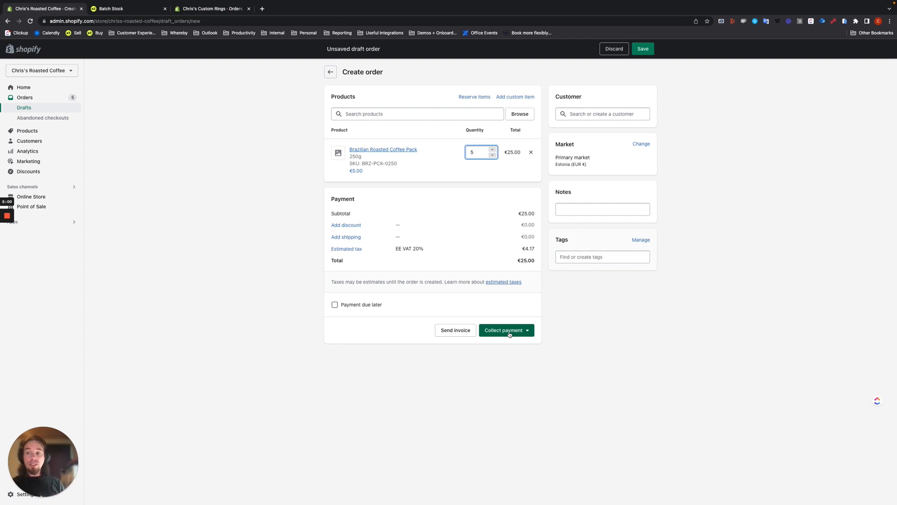
pyautogui.click(509, 330)
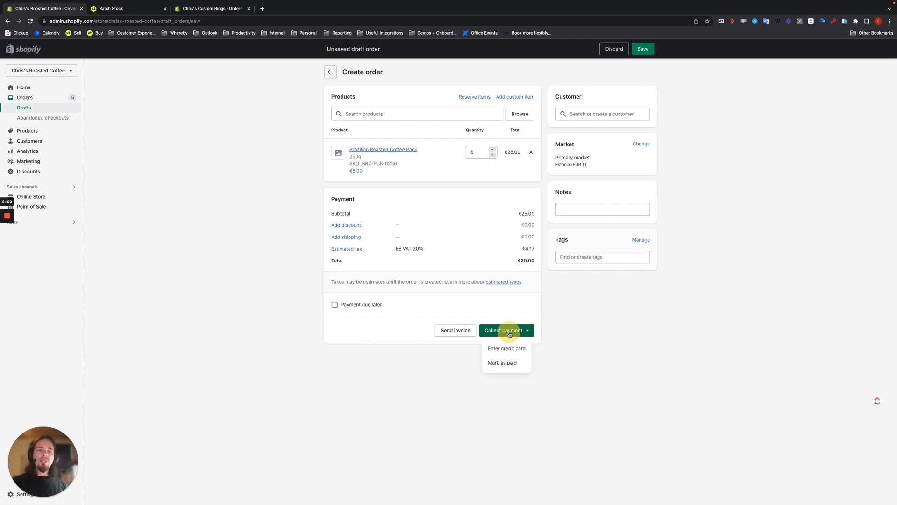
pyautogui.click(497, 363)
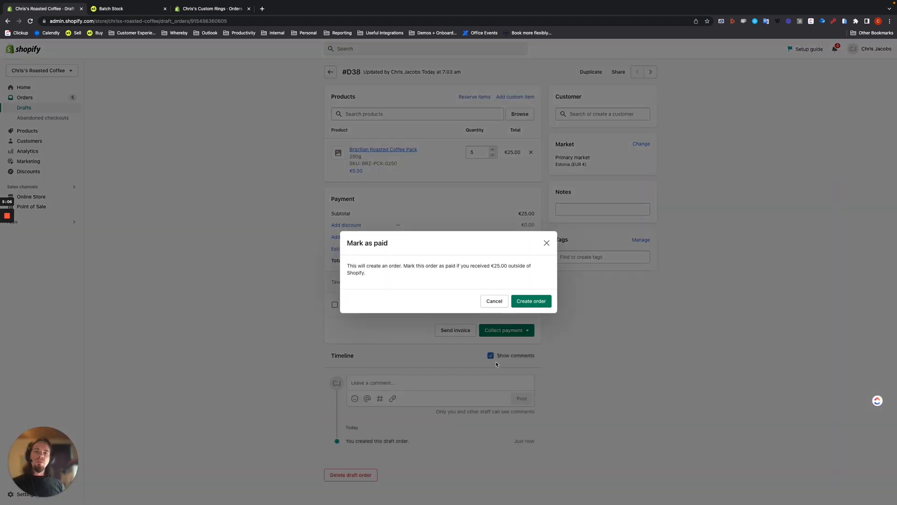
pyautogui.click(536, 302)
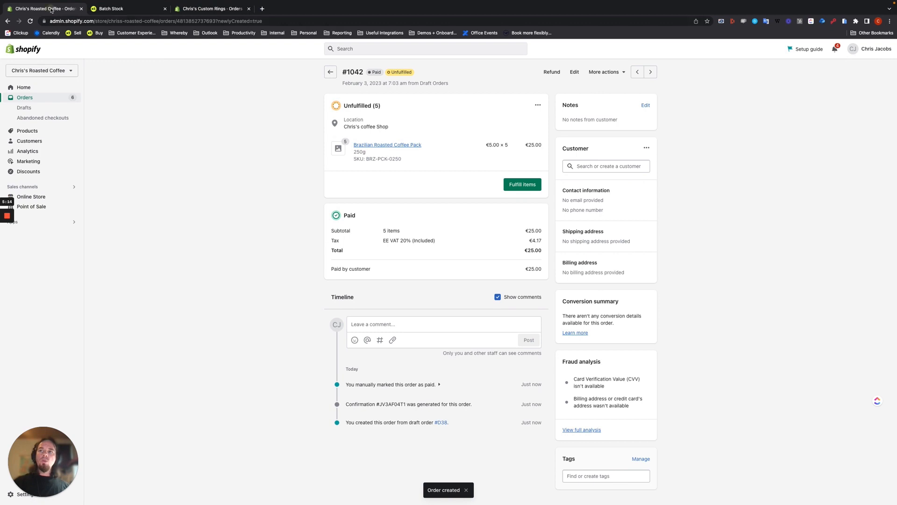
# Step: Switch to Katana and create a make-to-order manufacturing order for the newest Shopify sales order
pyautogui.click(116, 13)
pyautogui.click(66, 56)
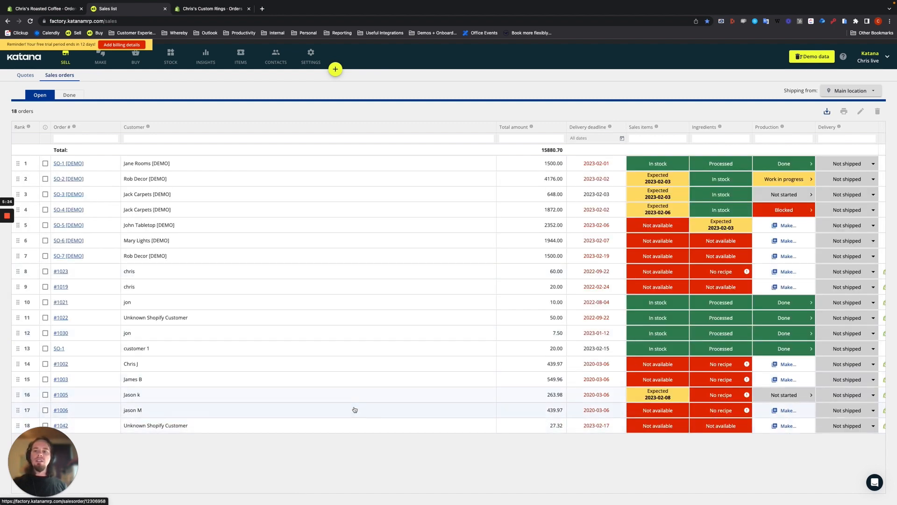
pyautogui.click(782, 425)
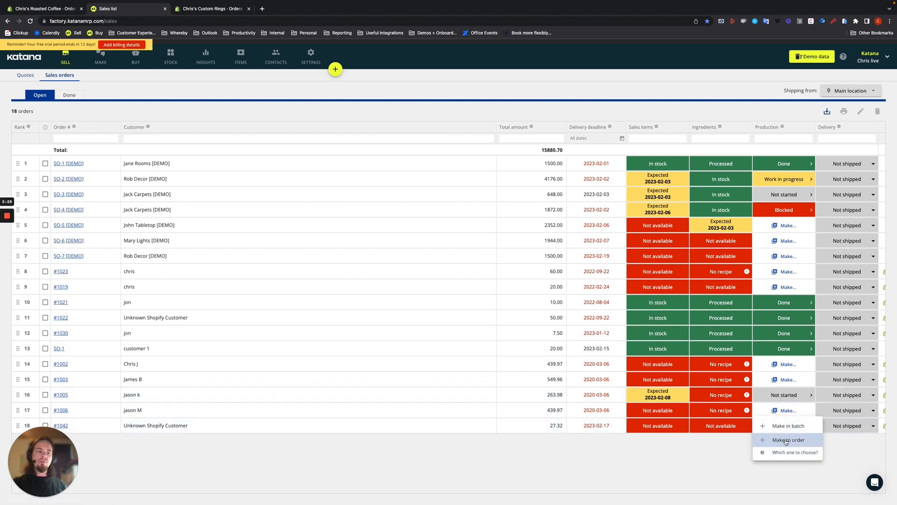
pyautogui.click(785, 443)
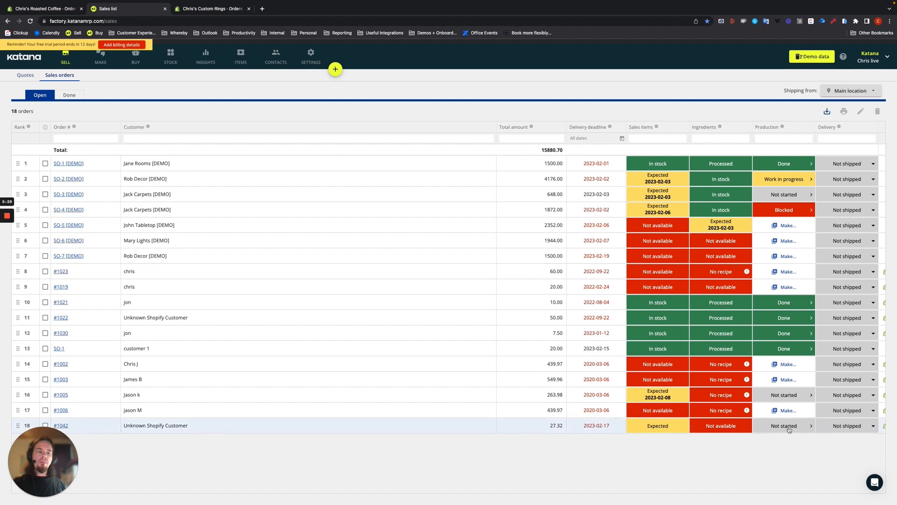
# Step: Open the coffee pack's new manufacturing order and check the planned quantity of the Green beans ingredient
pyautogui.click(96, 63)
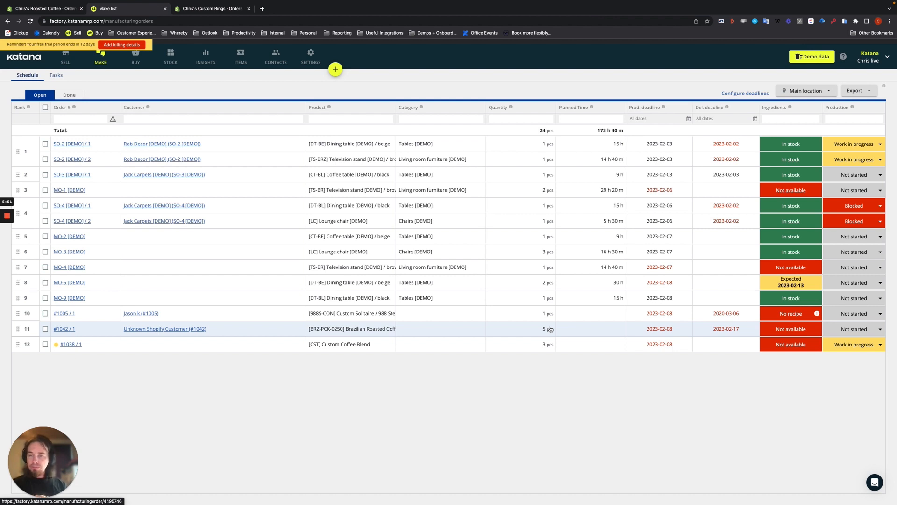
pyautogui.click(94, 331)
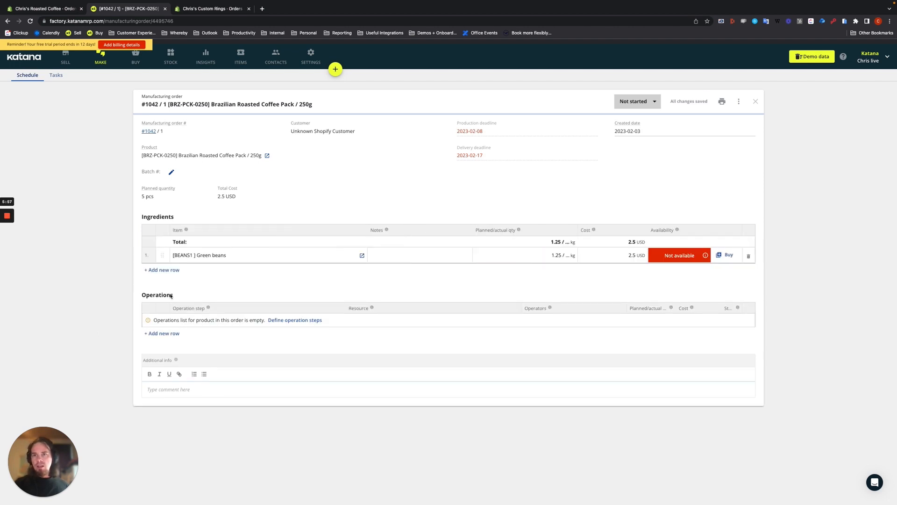
pyautogui.click(539, 256)
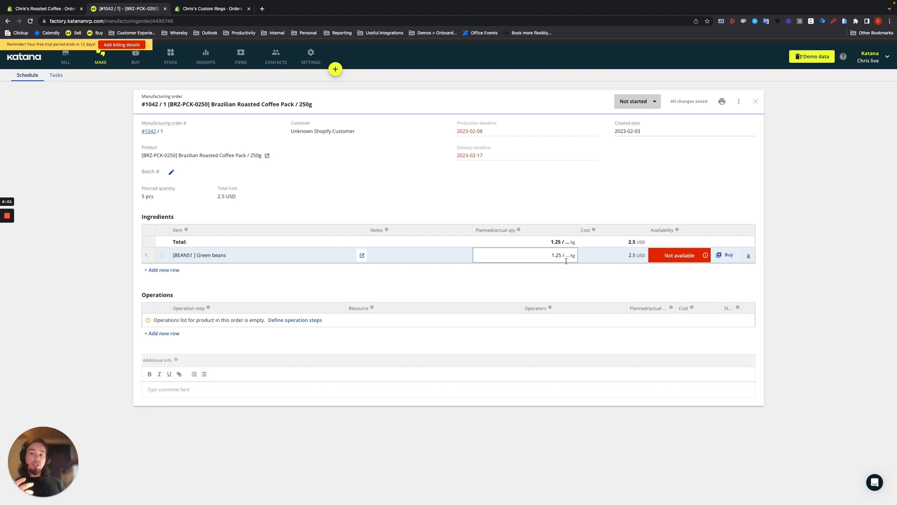
# Step: Check the materials inventory and the Green beans batches in the batch stock list
pyautogui.click(171, 62)
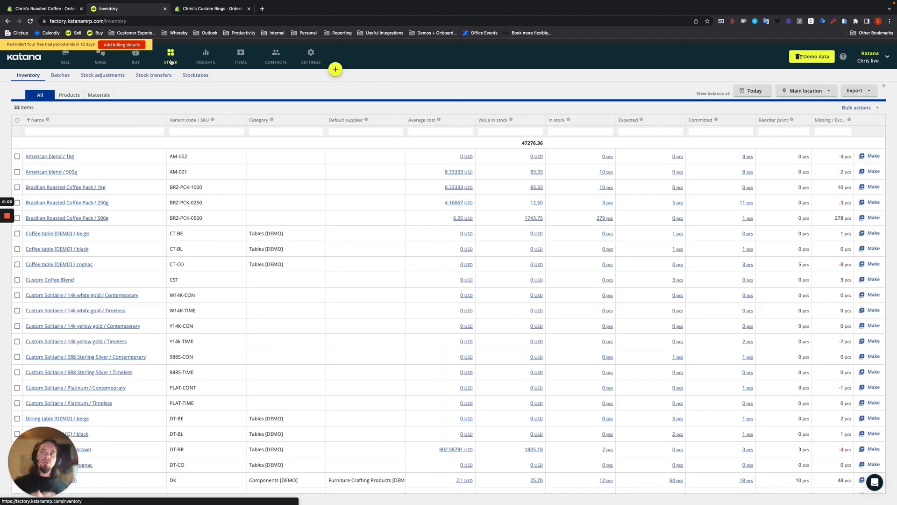
pyautogui.click(99, 95)
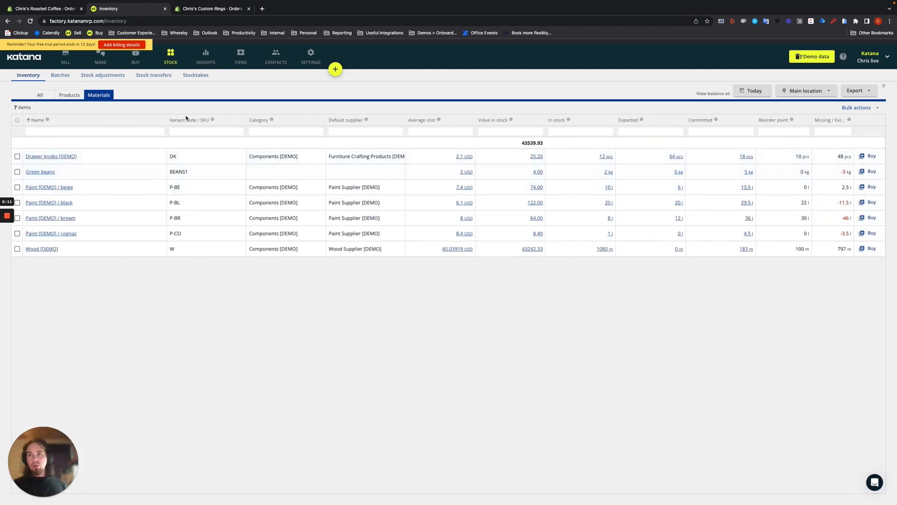
pyautogui.click(61, 75)
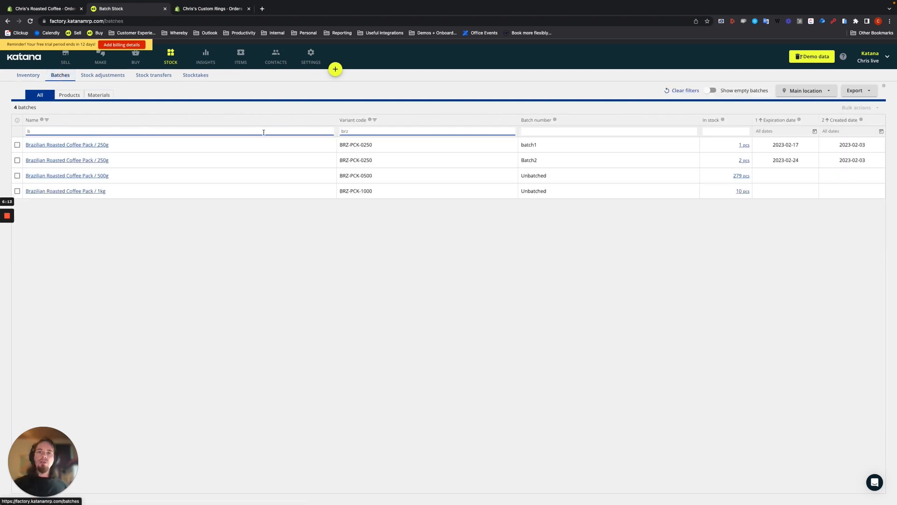
pyautogui.click(99, 95)
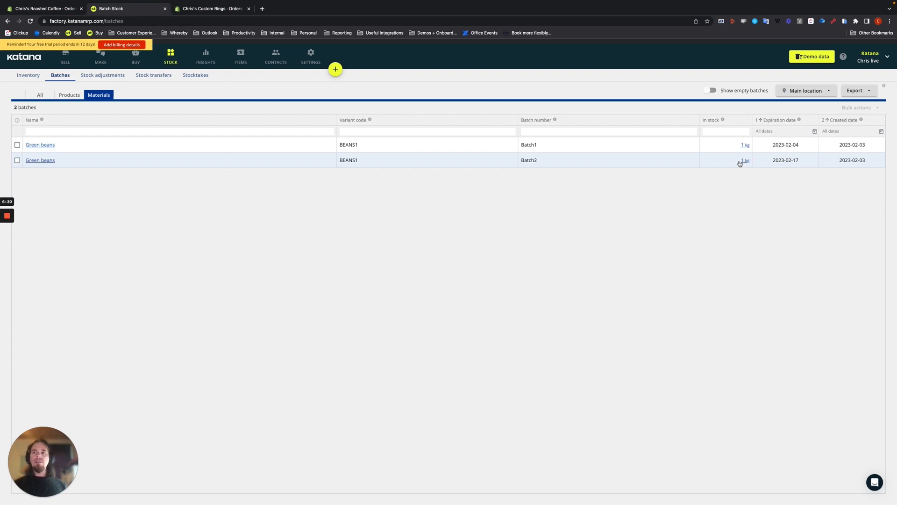
# Step: Return to Shopify and fulfill all 5 coffee packs on the new order
pyautogui.click(39, 11)
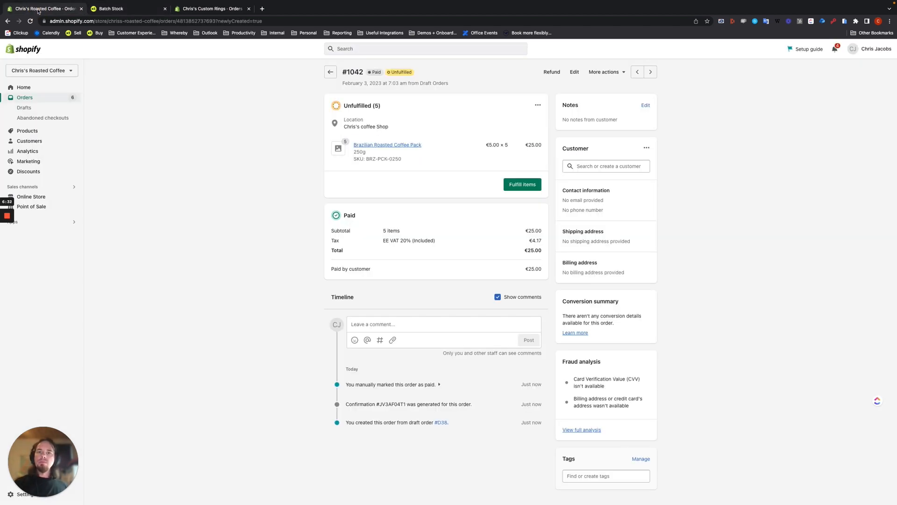
pyautogui.click(525, 185)
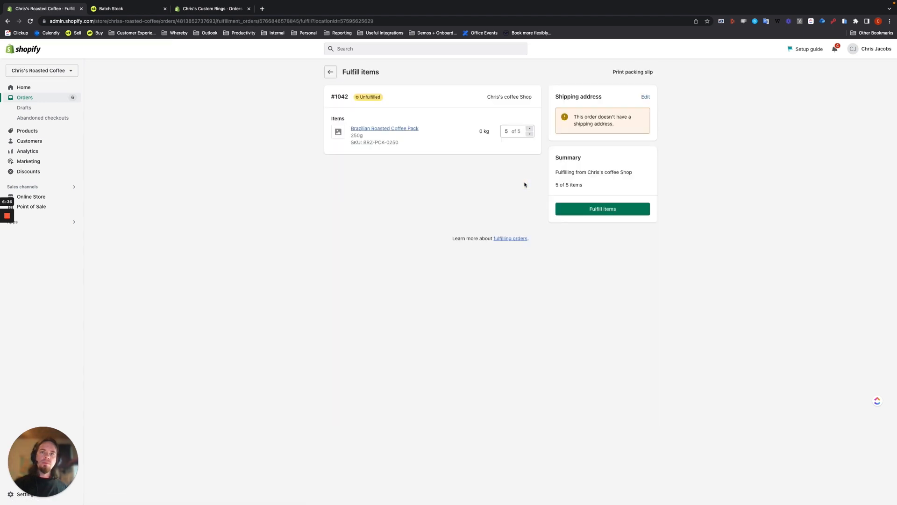
pyautogui.click(602, 209)
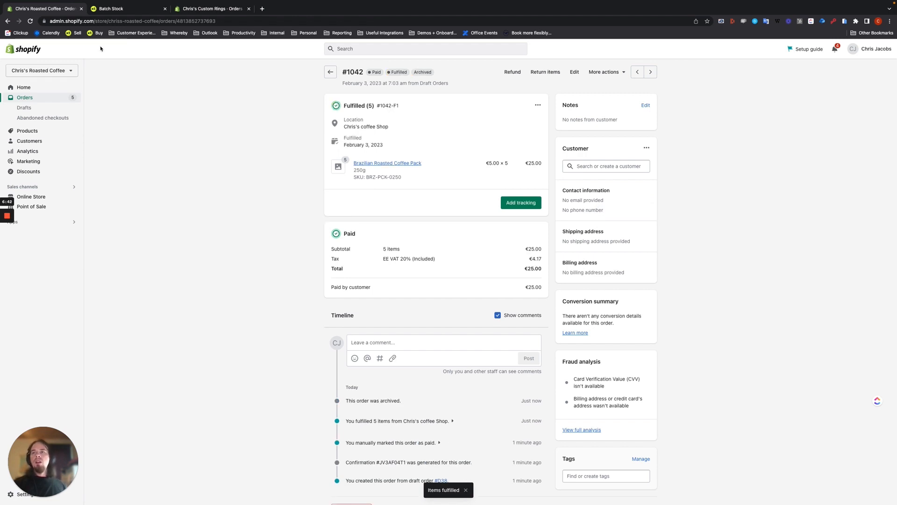
# Step: Switch to Katana, find the newly fulfilled Shopify order among the completed sales orders and review its coffee pack batch assignments
pyautogui.click(110, 9)
pyautogui.click(68, 58)
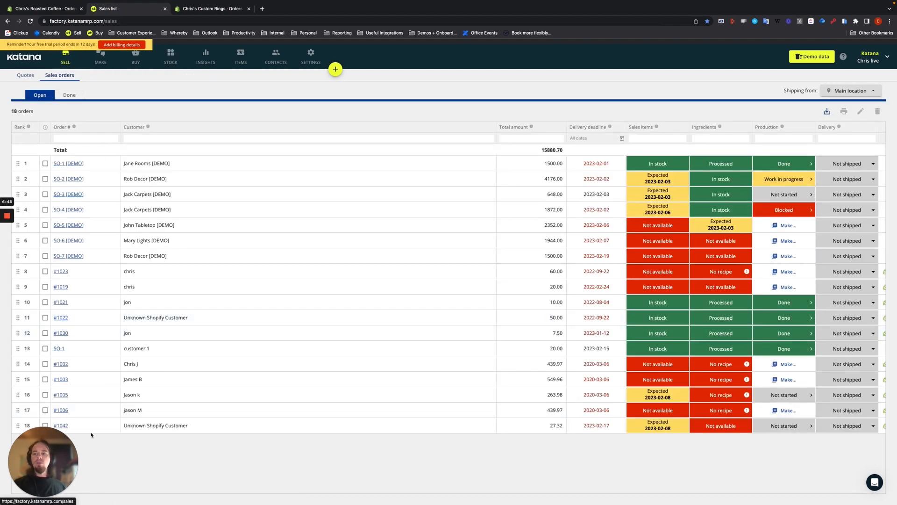
pyautogui.click(69, 95)
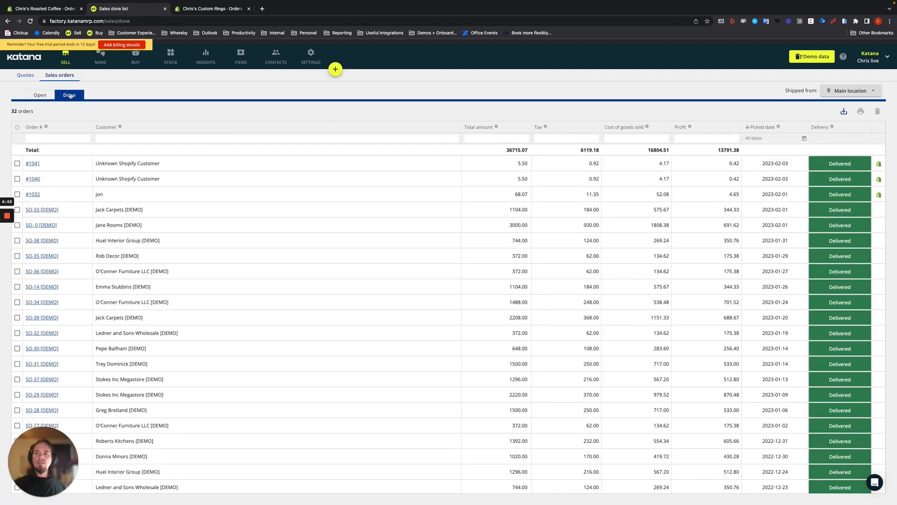
pyautogui.scroll(-2, 125, 288)
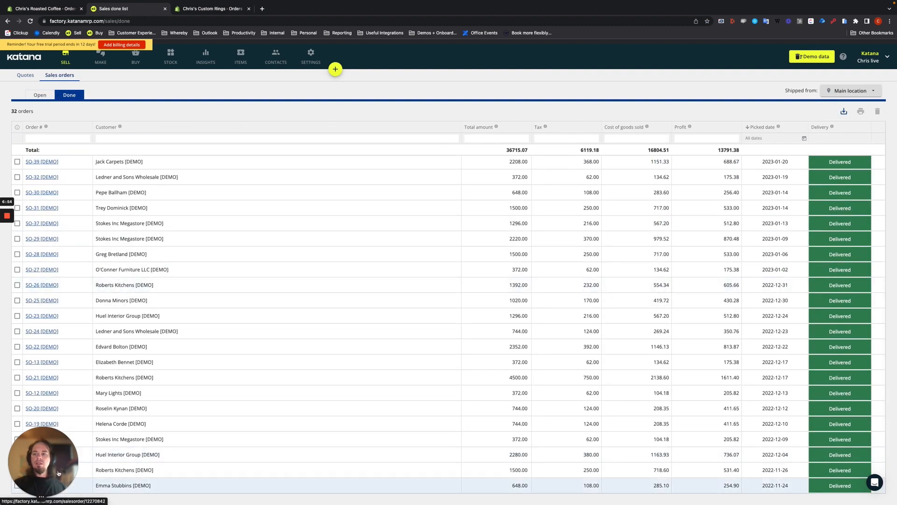
pyautogui.moveTo(43, 463); pyautogui.dragTo(45, 413)
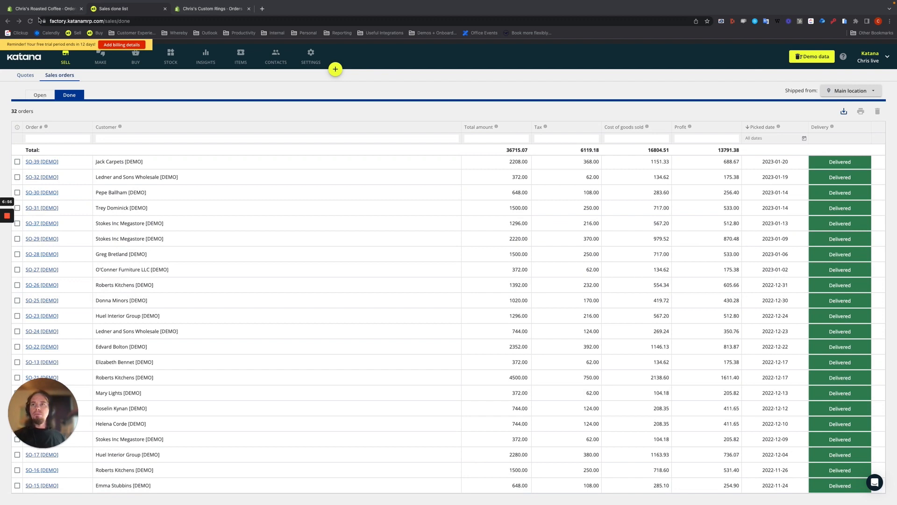
pyautogui.click(40, 95)
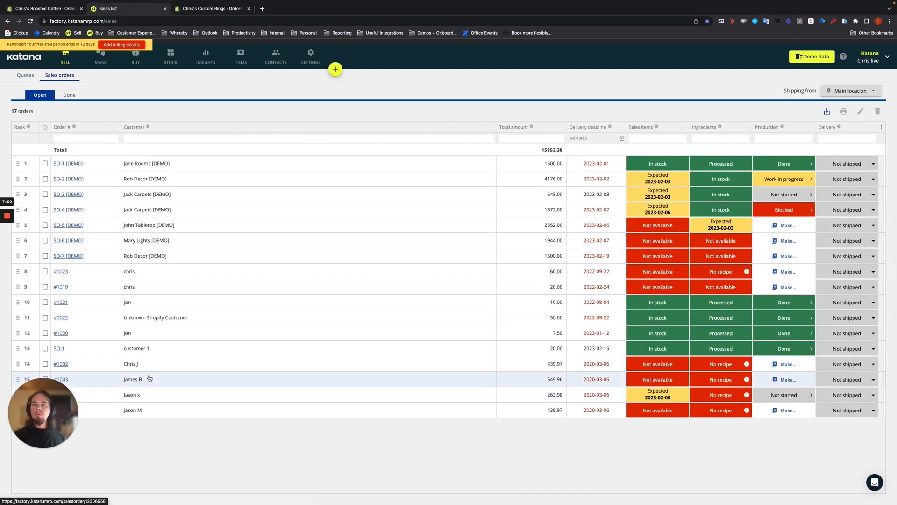
pyautogui.moveTo(50, 410); pyautogui.dragTo(61, 443)
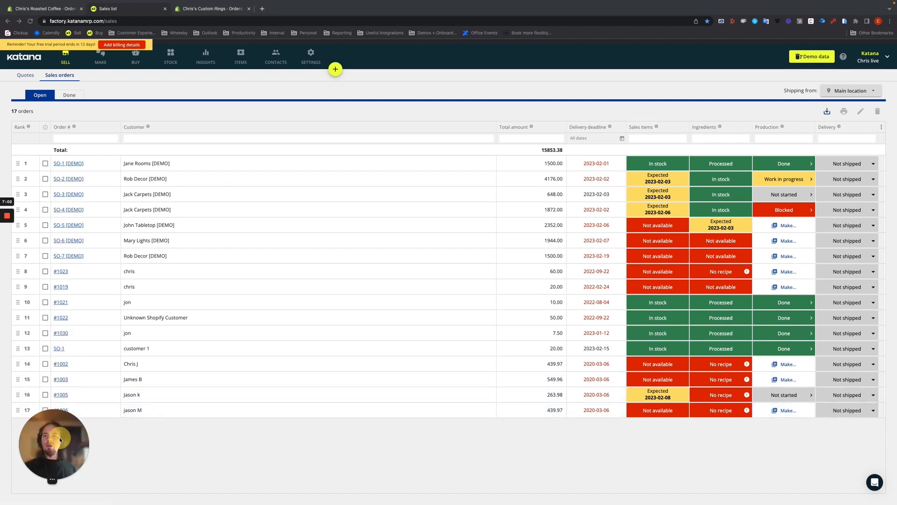
pyautogui.click(69, 96)
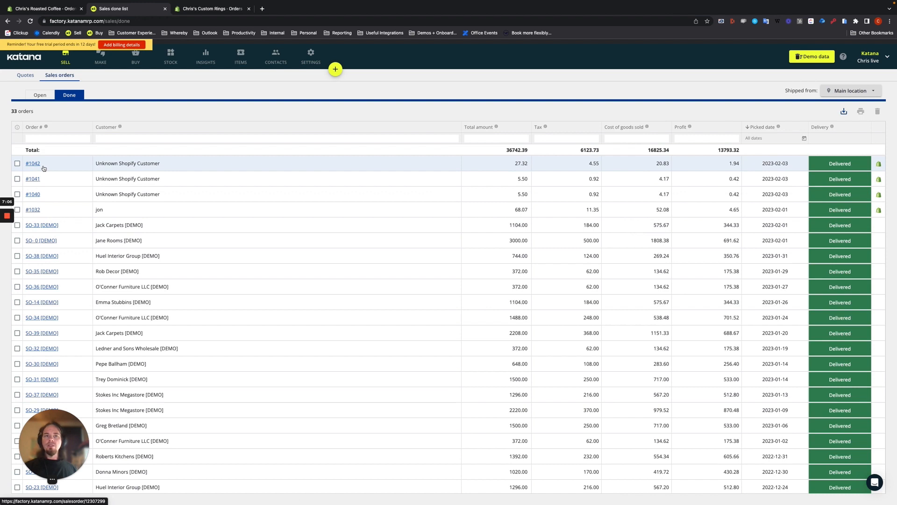
pyautogui.click(55, 167)
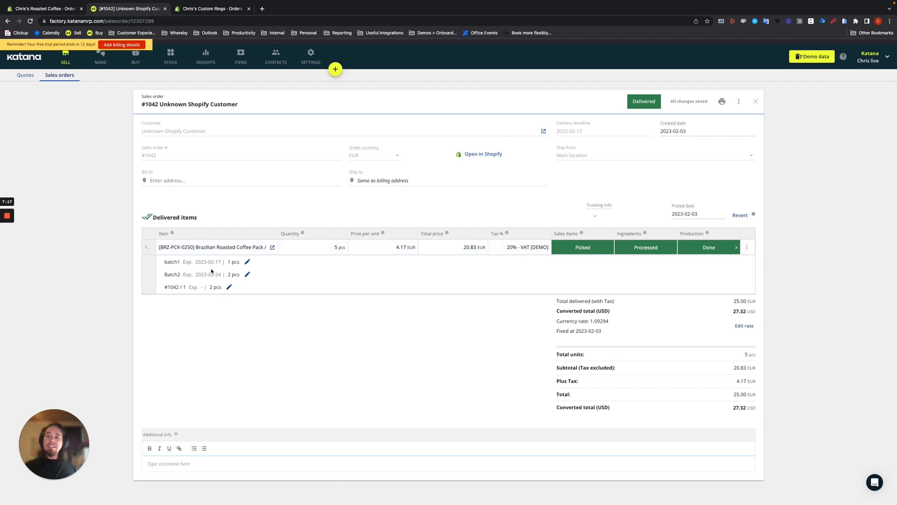
# Step: Open the completed manufacturing order for the Shopify customer's 250g coffee packs to inspect its batch and ingredients
pyautogui.click(100, 57)
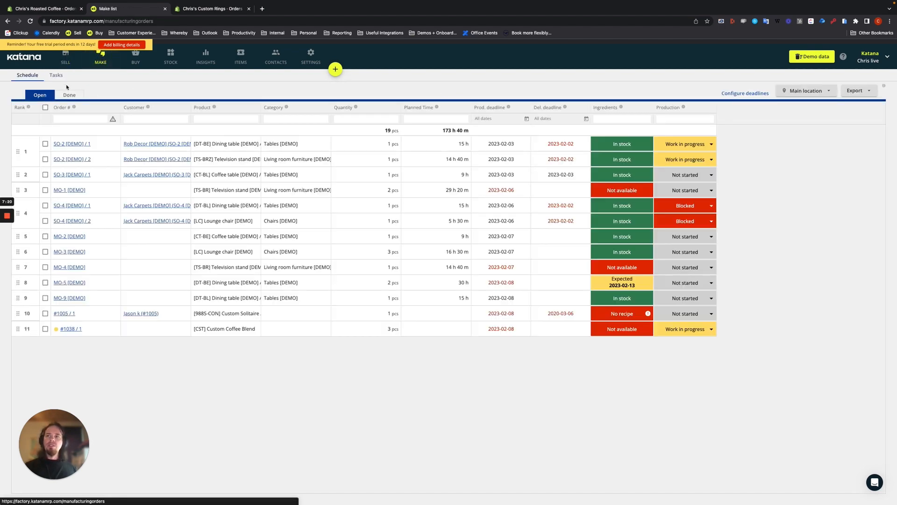
pyautogui.click(72, 95)
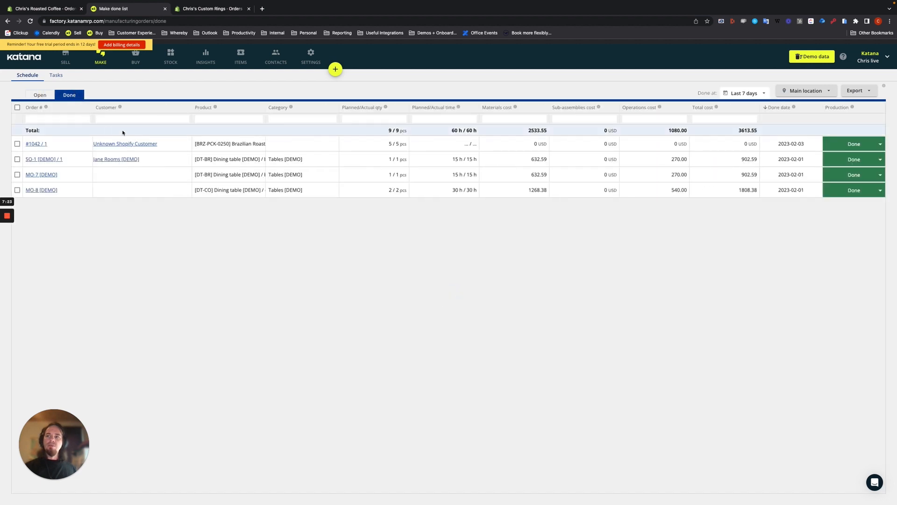
pyautogui.click(140, 143)
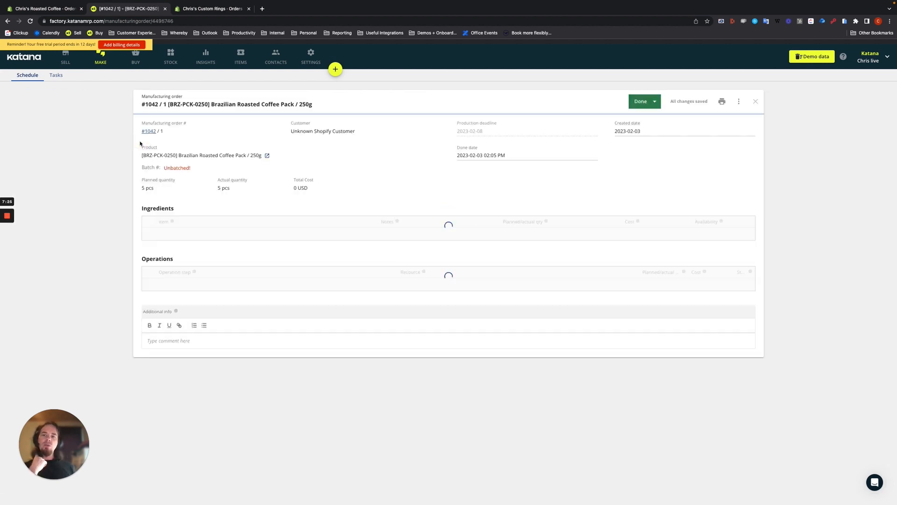